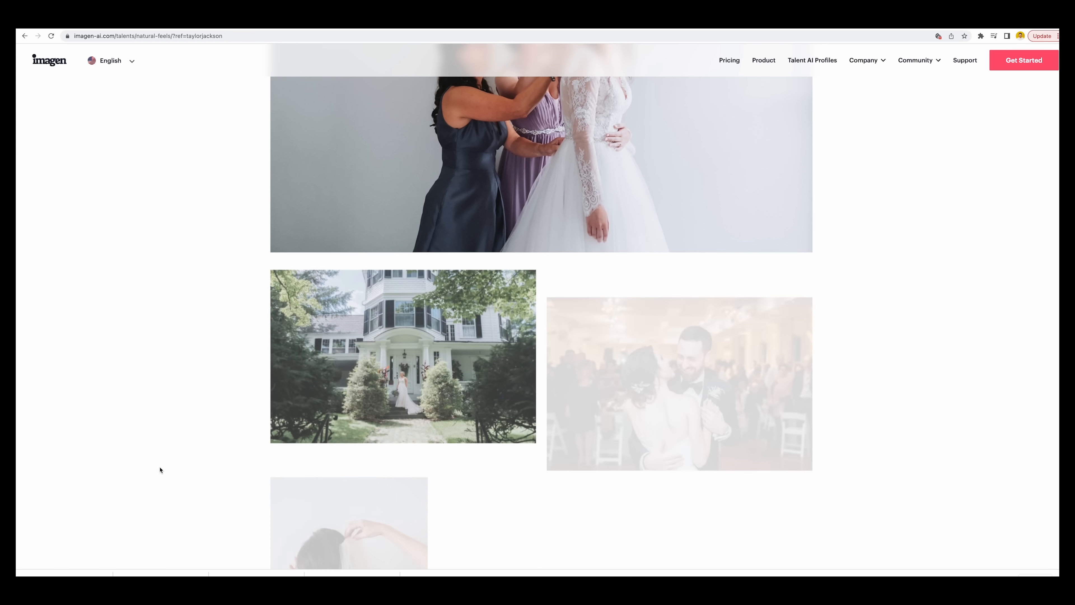
Step: Look through the sample wedding photos on the Natural Feels profile page
scroll(160, 470, down, 10)
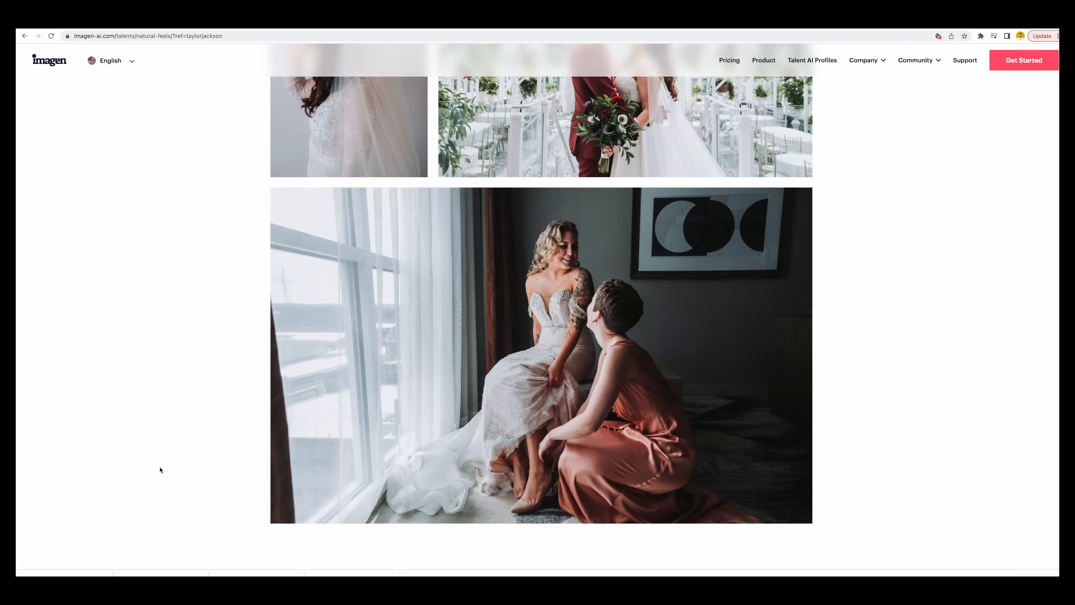
scroll(160, 469, down, 10)
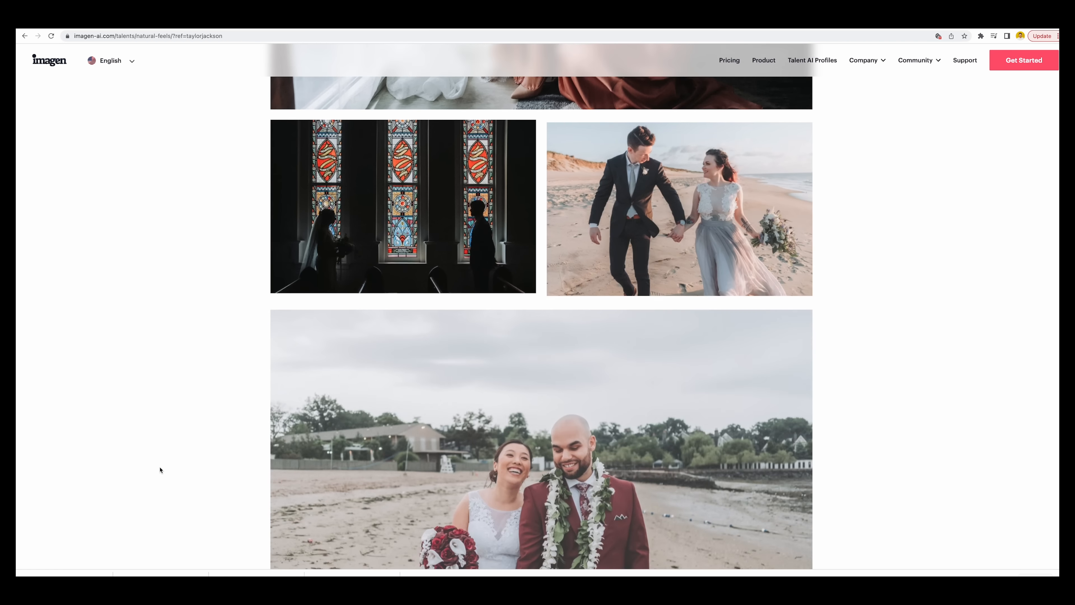
scroll(160, 470, down, 3)
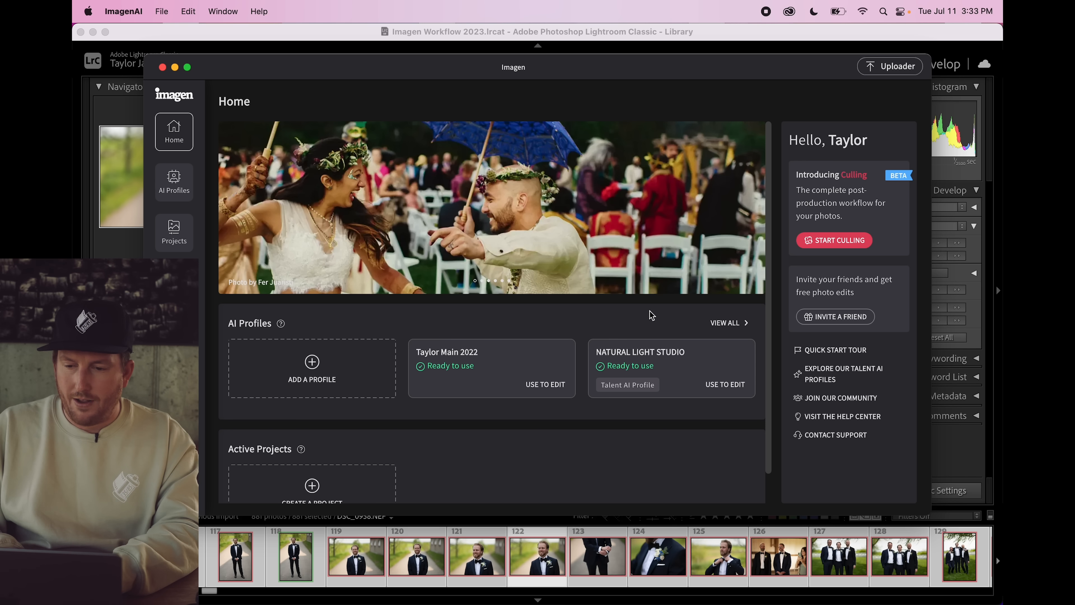
Step: In the Imagen desktop app, open the full AI profile list and browse the available Talent AI profiles
click(725, 322)
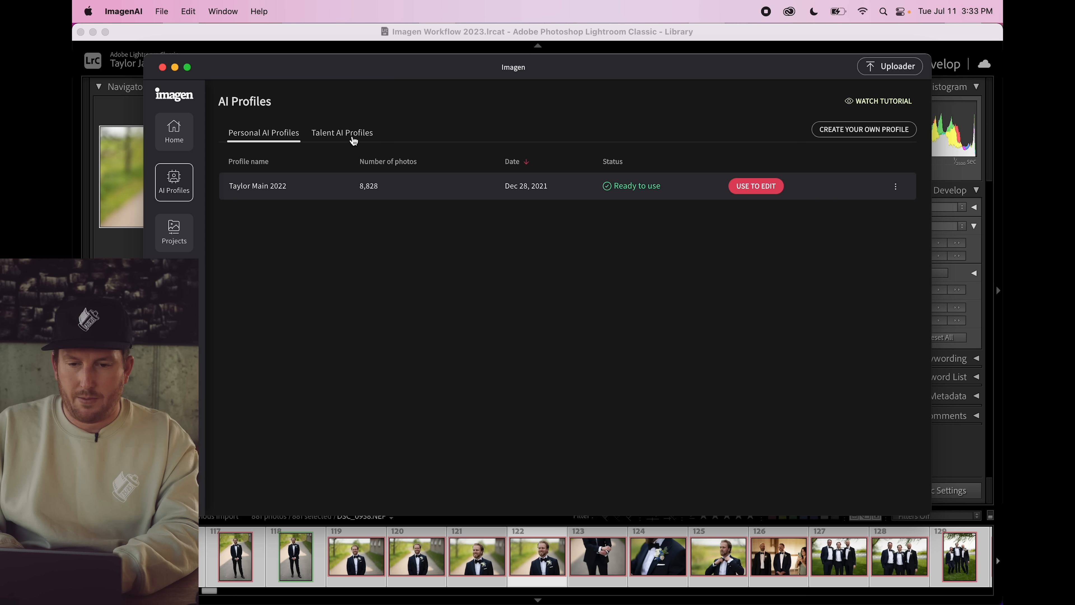
click(352, 134)
scroll(540, 404, down, 15)
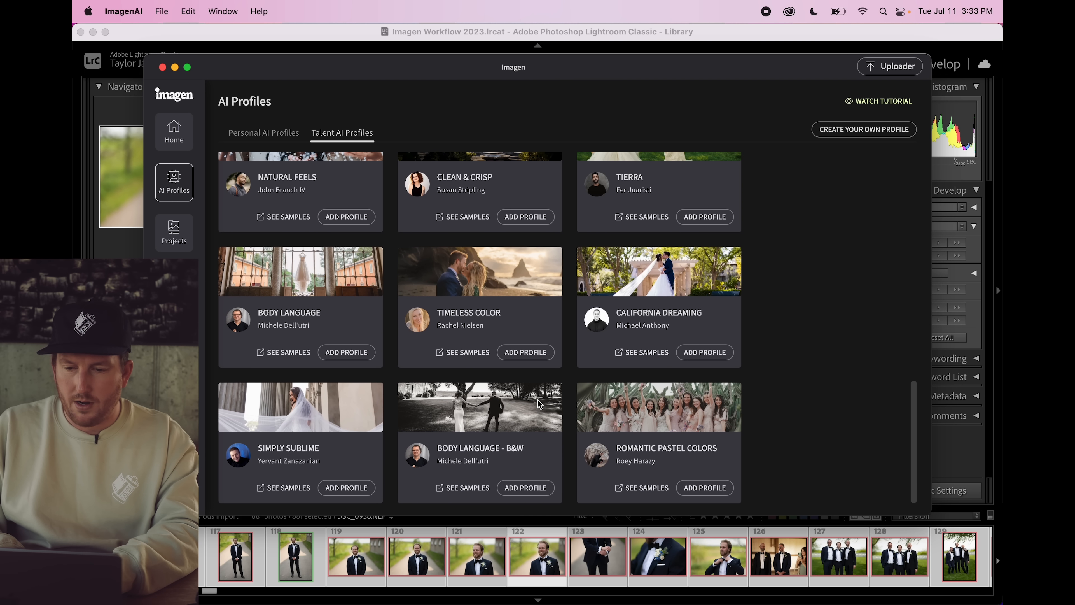
scroll(540, 404, up, 5)
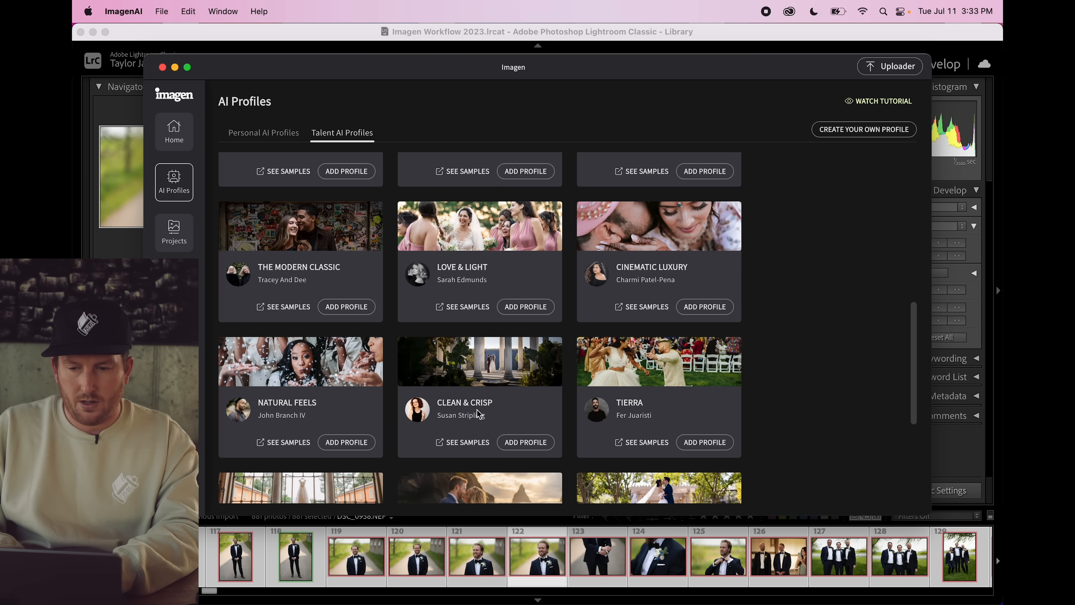
scroll(478, 413, up, 10)
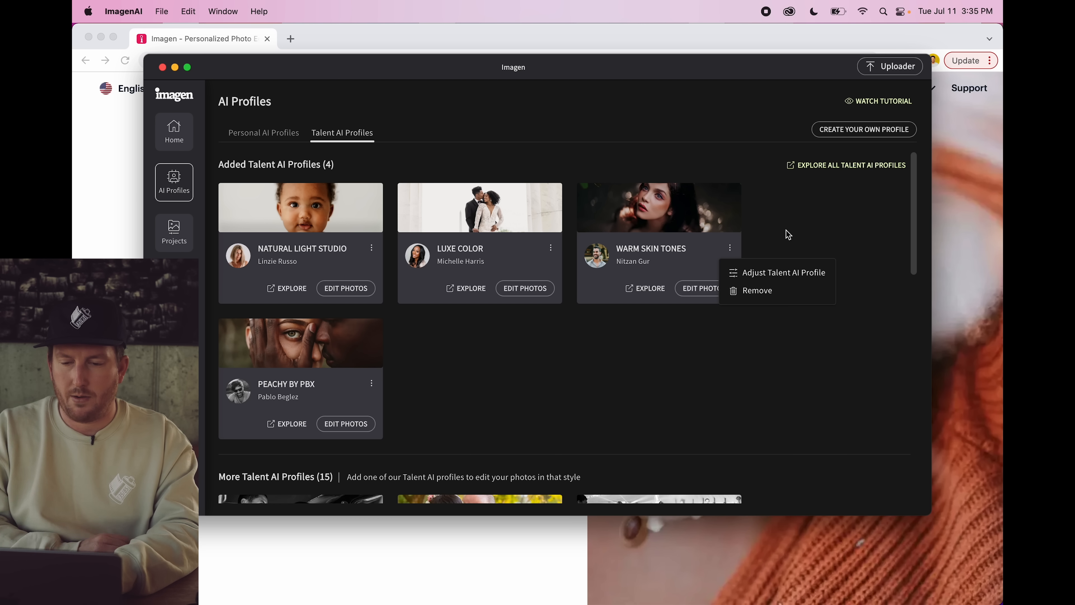
Step: Open the adjustment settings for the added WARM SKIN TONES Talent AI profile
click(761, 233)
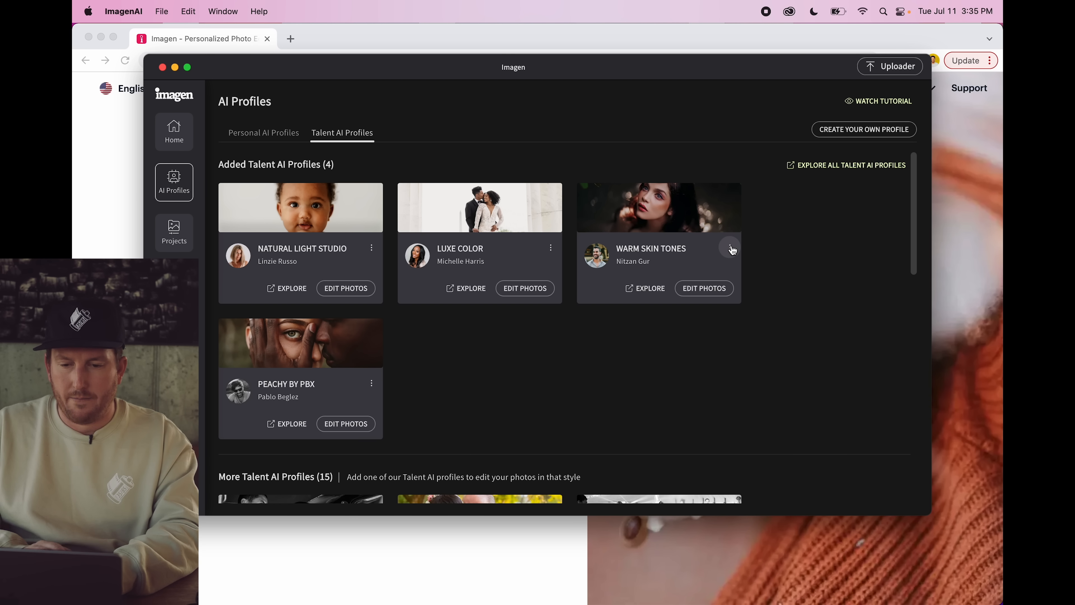
click(731, 248)
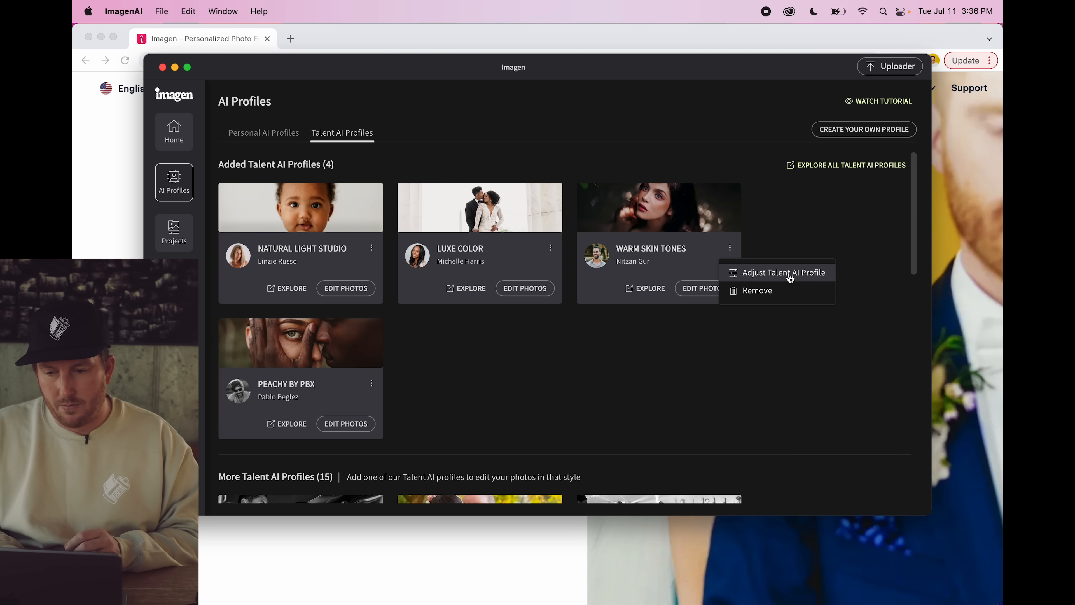
click(774, 237)
click(730, 248)
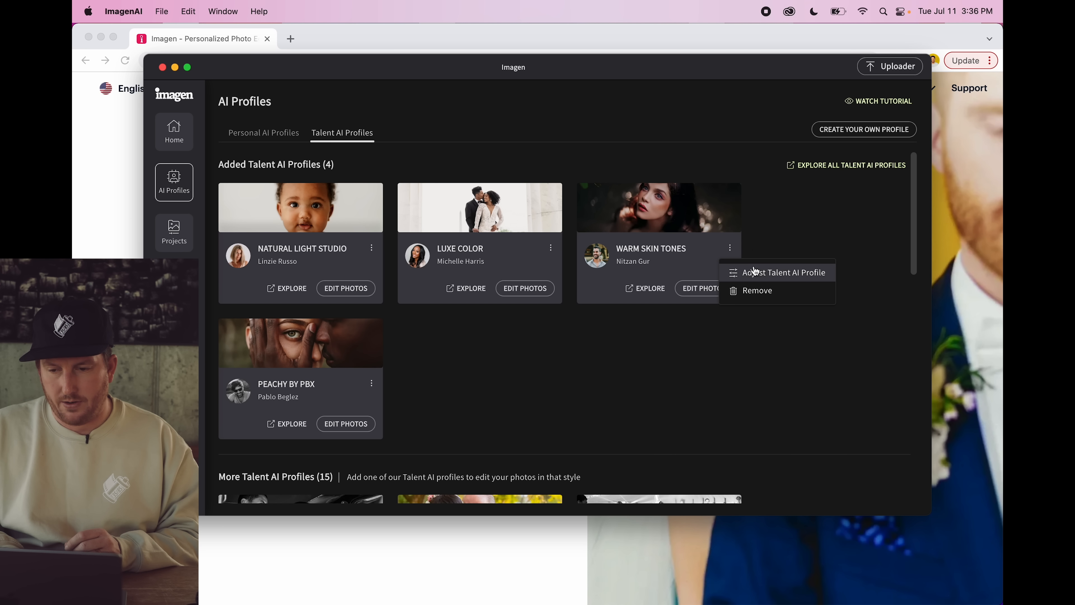
click(762, 271)
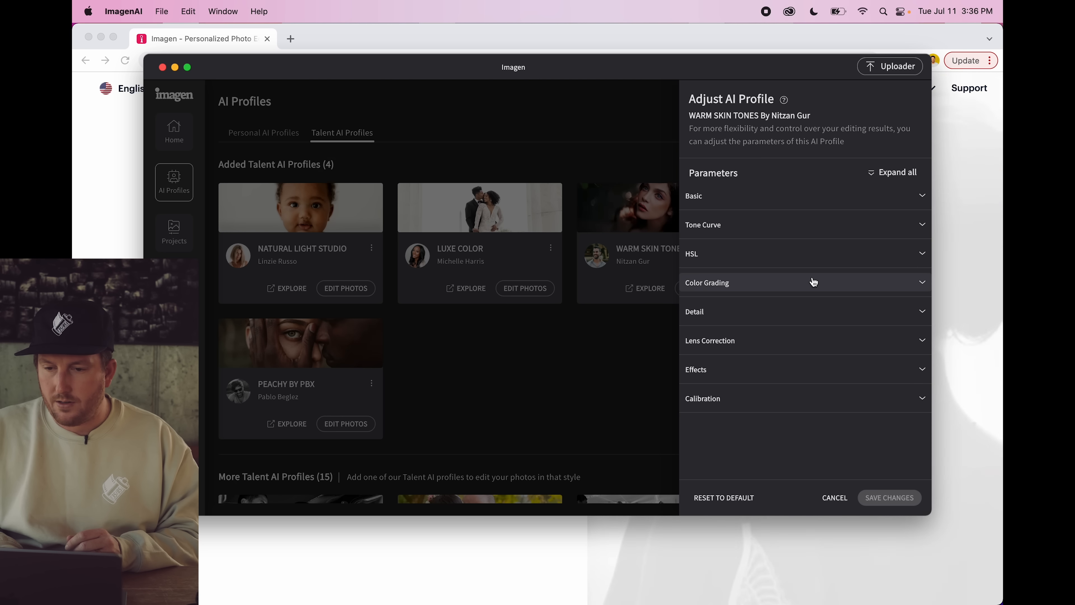
Step: Examine the adjustable Basic, Tone Curve and HSL parameters of the WARM SKIN TONES profile
click(732, 196)
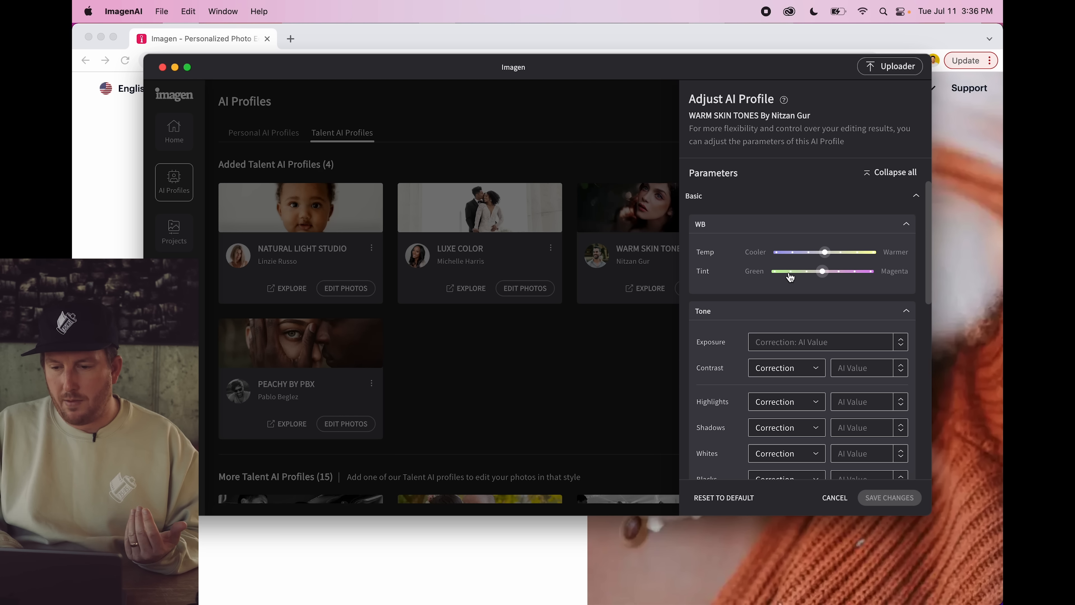
scroll(726, 241, down, 5)
scroll(725, 242, down, 4)
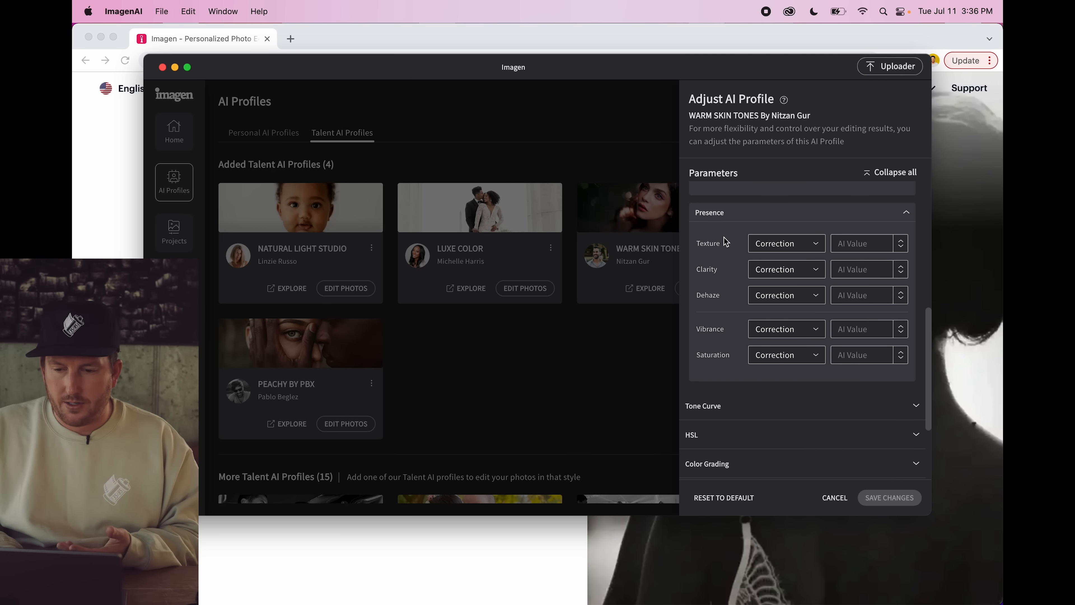
click(730, 387)
scroll(729, 388, down, 5)
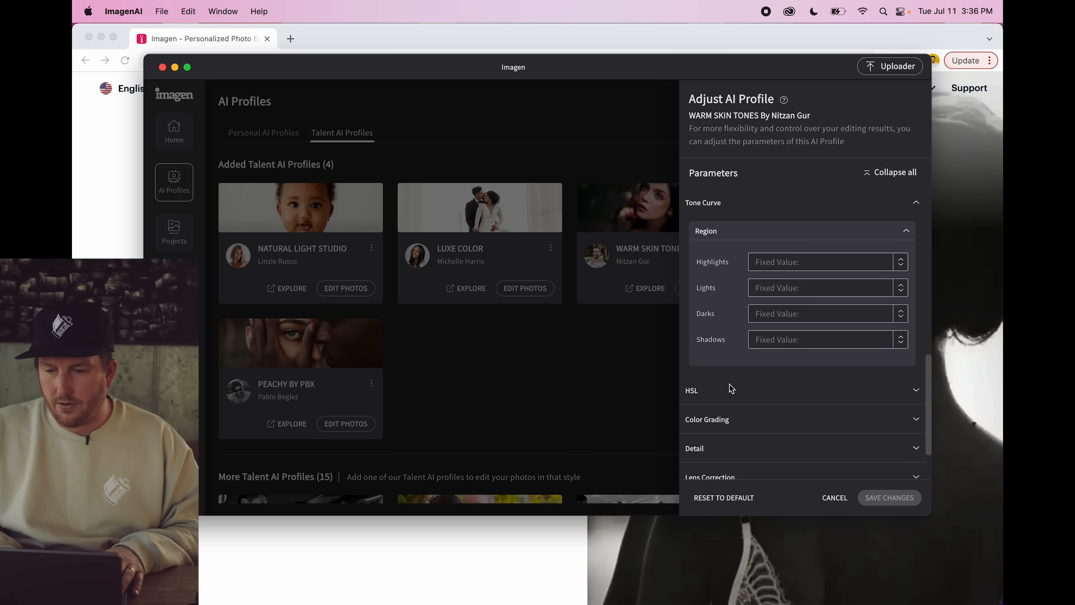
click(722, 361)
scroll(723, 361, down, 12)
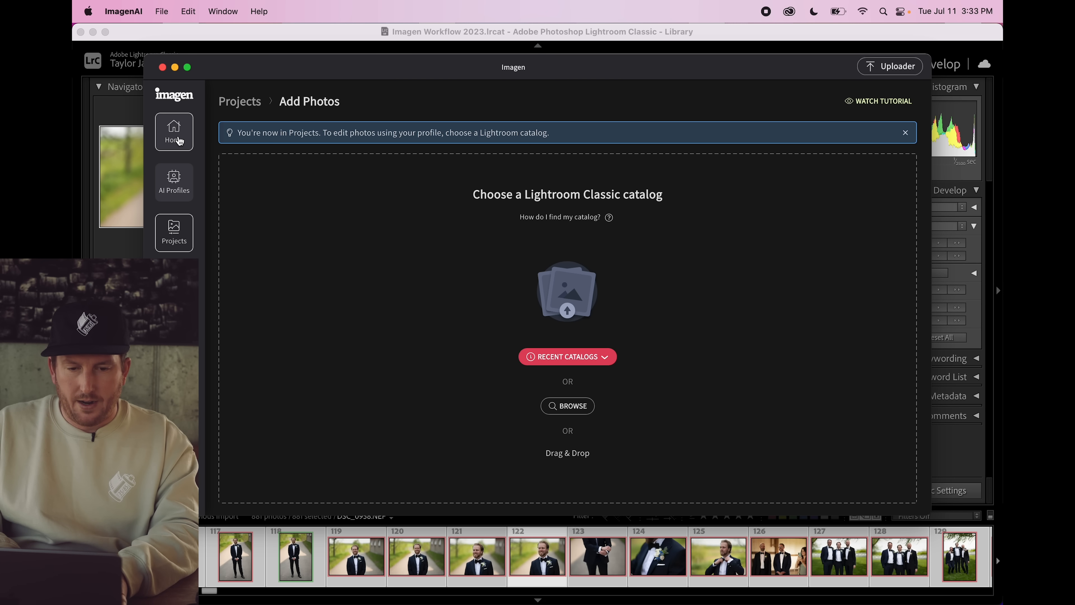
Step: Try the project's subject mask settings by raising Amount to 200 and returning the slider to its midpoint
click(180, 141)
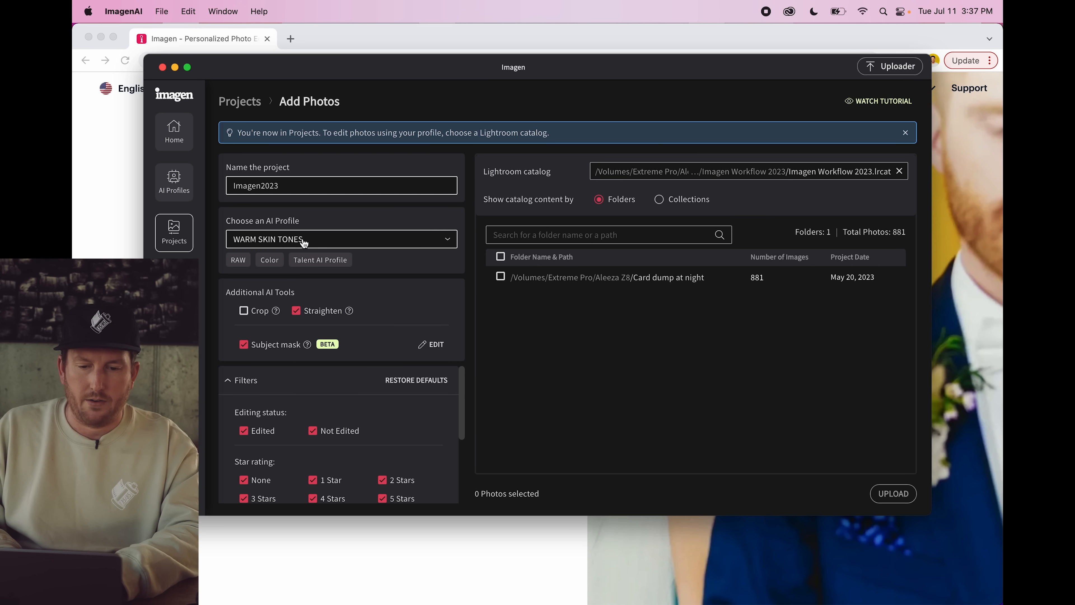
click(244, 345)
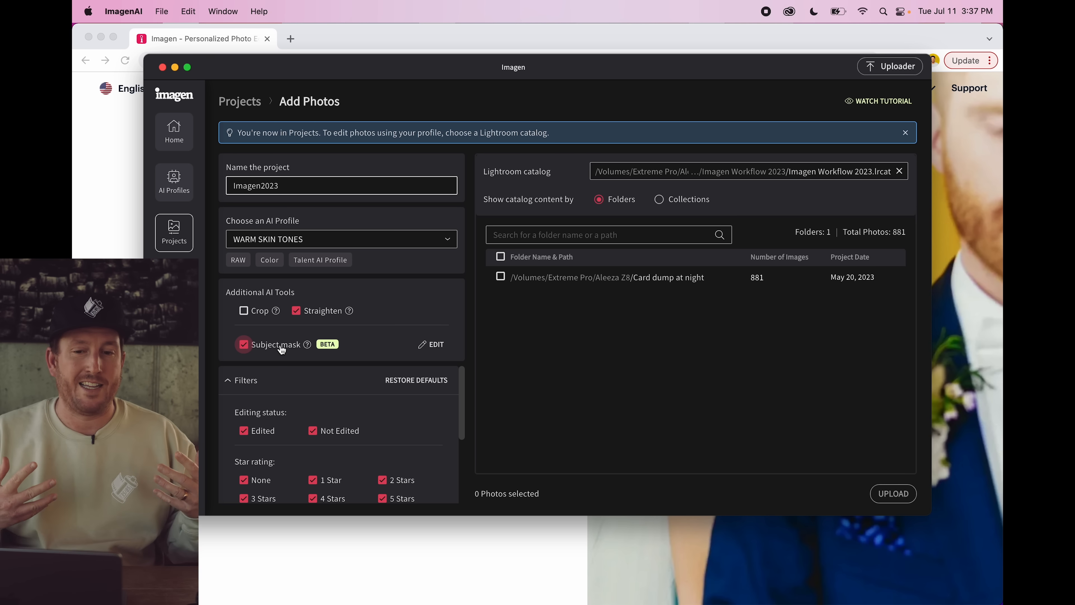
click(429, 345)
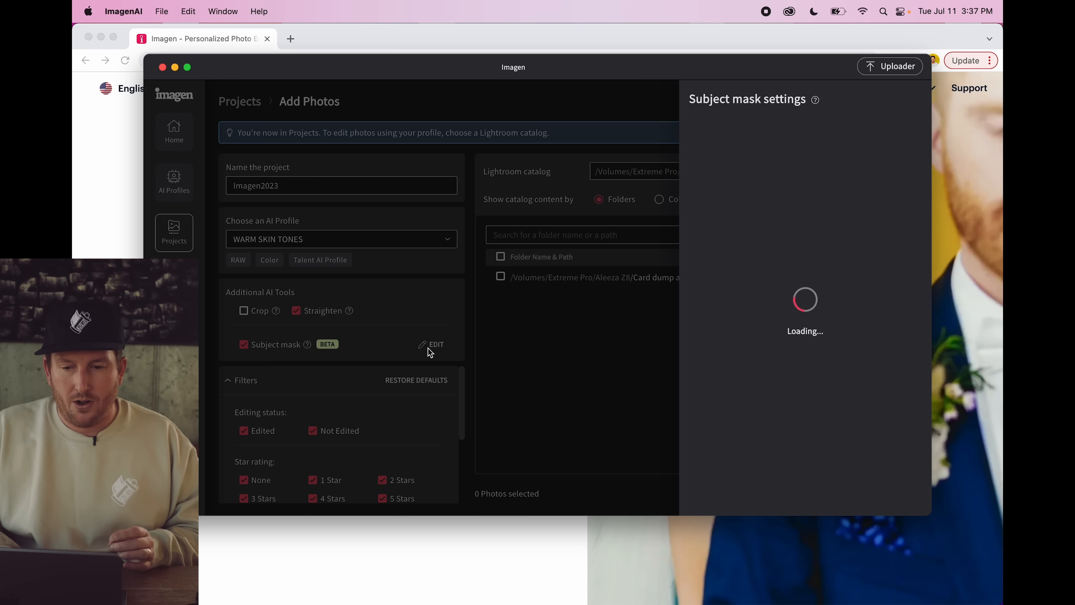
drag(839, 220, 920, 214)
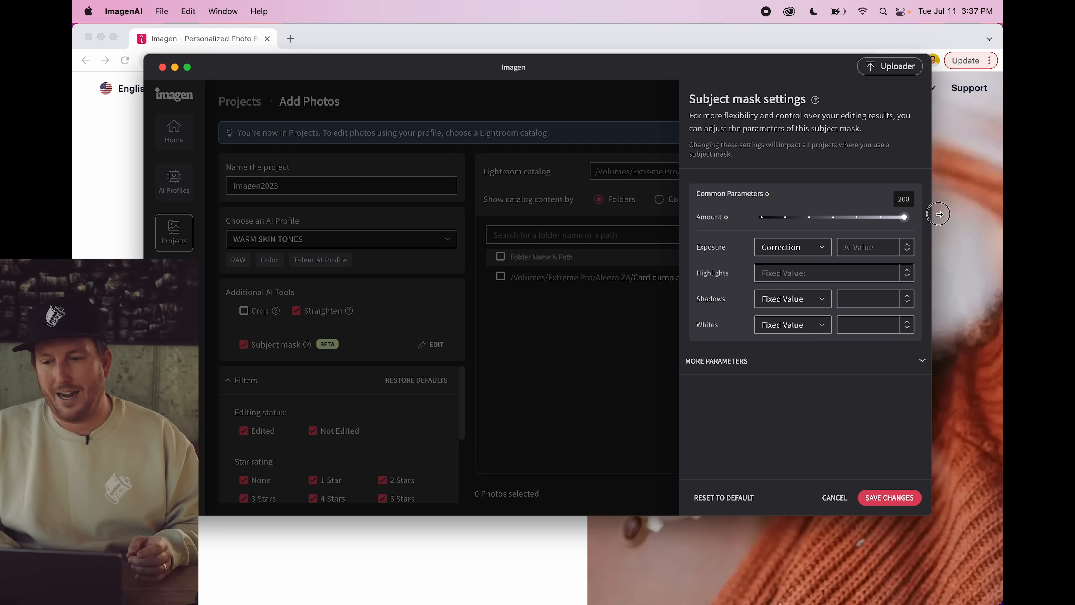
click(831, 218)
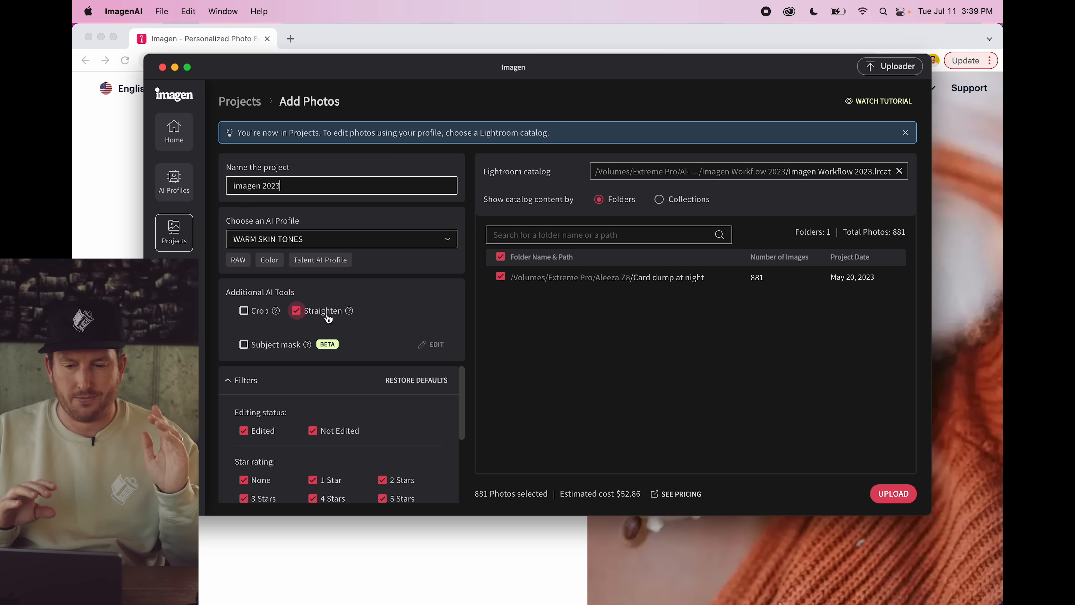
Step: Upload the imagen 2023 project for editing and download its edits into the Imagen Workflow 2023 Lightroom catalog
click(881, 488)
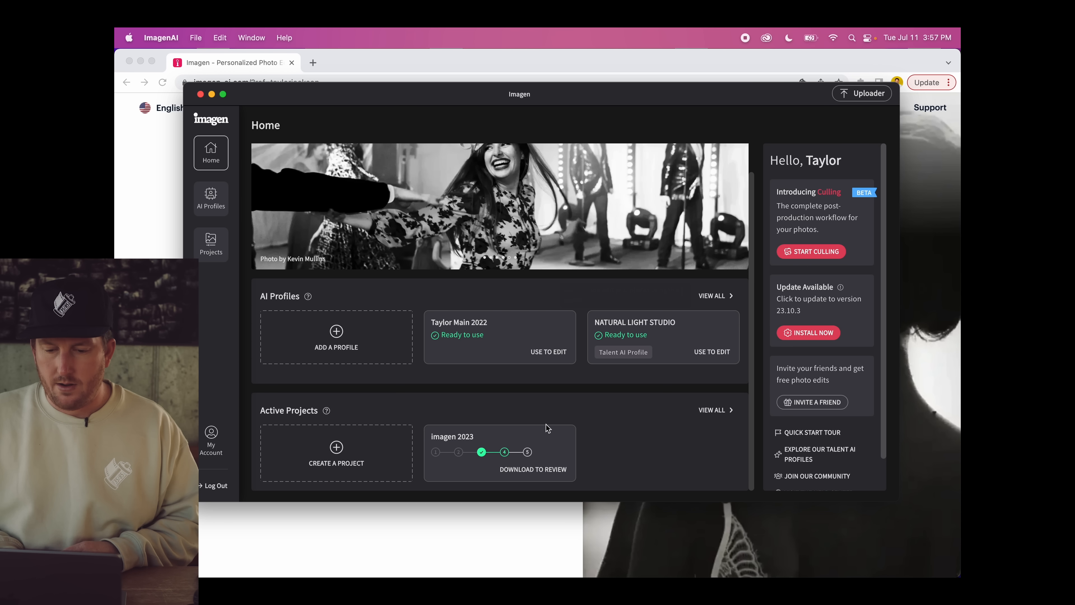
click(544, 458)
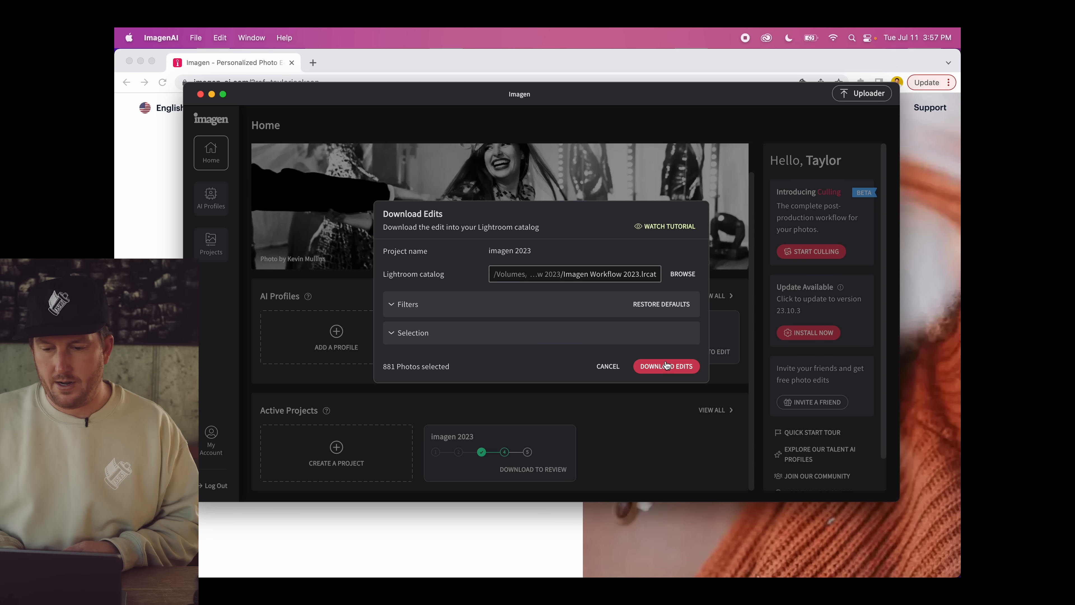
click(652, 371)
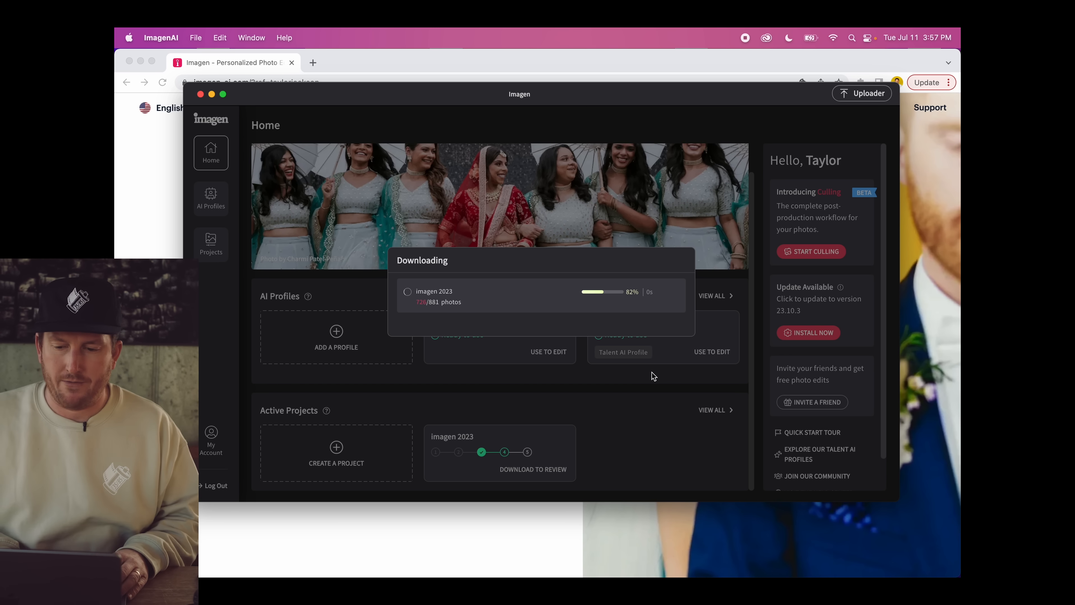
click(638, 341)
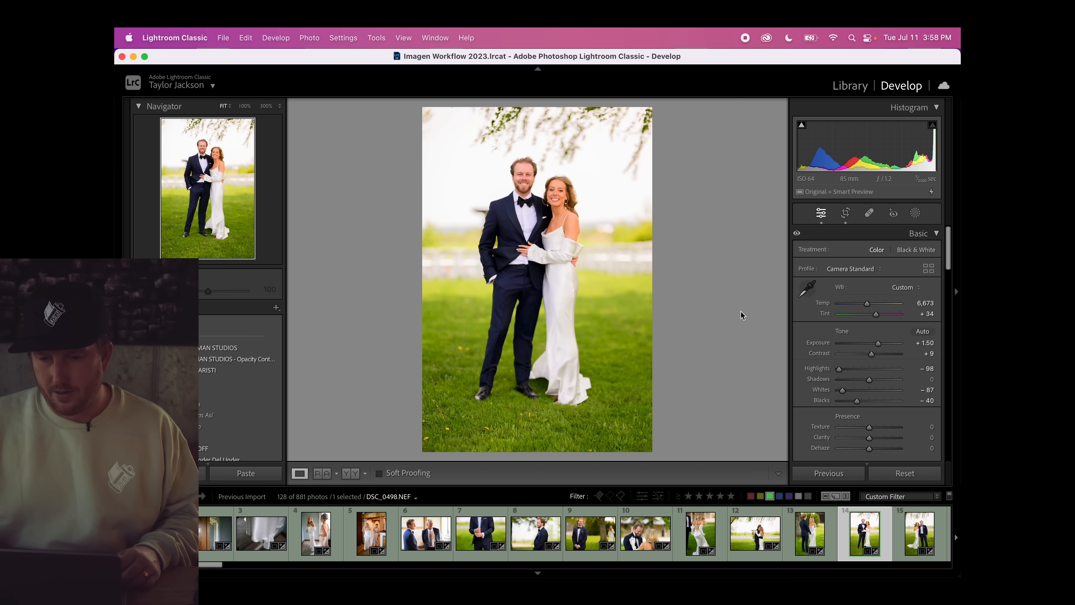
Step: In Lightroom Classic, compare the before and after versions of the couple portrait DSC_0498.NEF
key(backslash)
key(backslash)
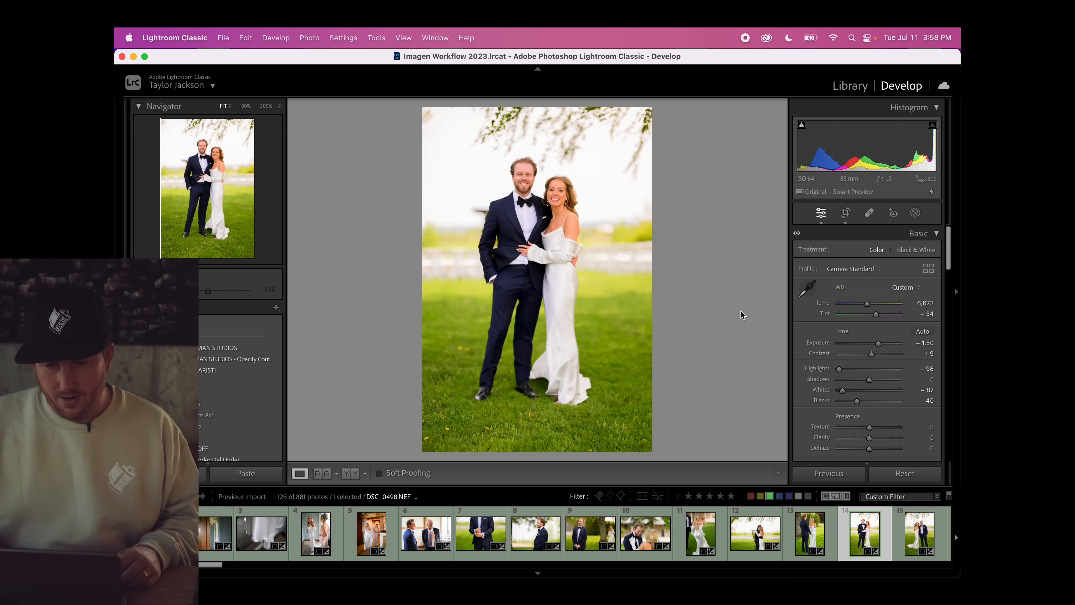
key(backslash)
key(backslash)
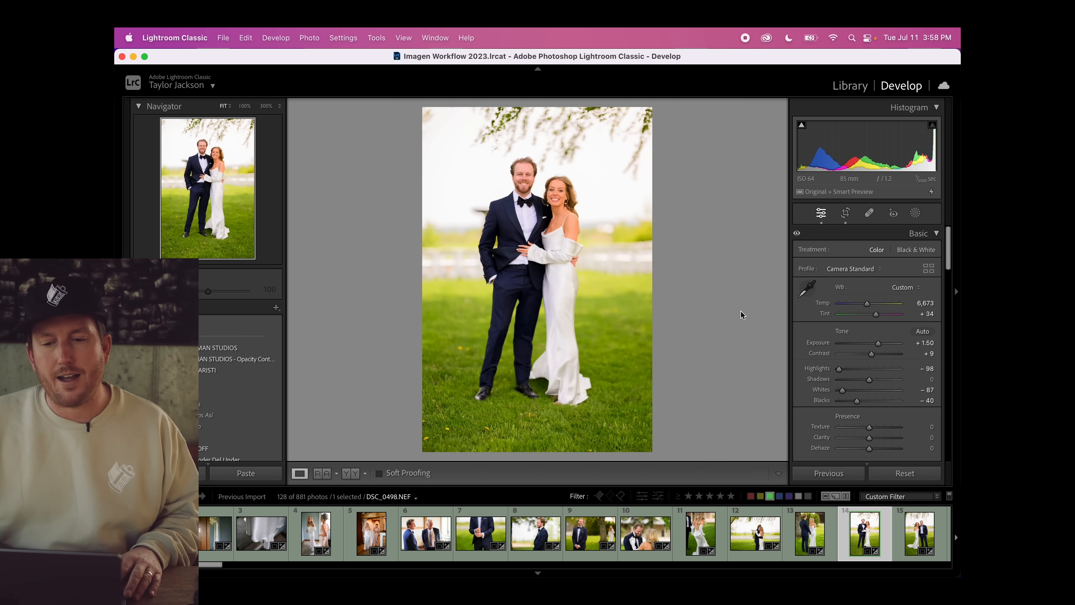
key(backslash)
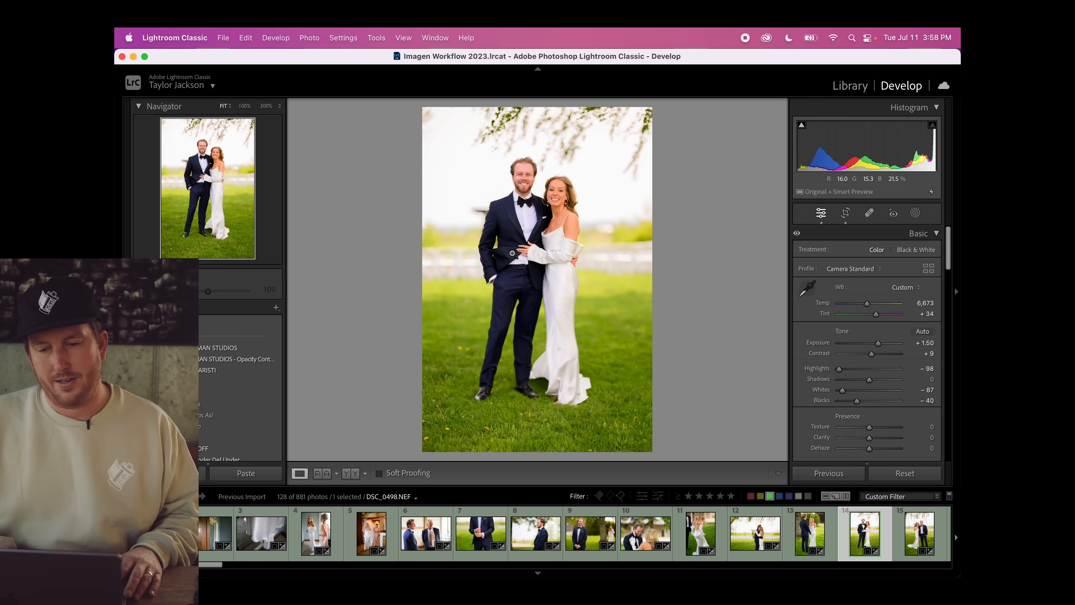
Step: Go to the next couple portrait, DSC_0577.NEF, and compare its original with the AI edit
key(Right)
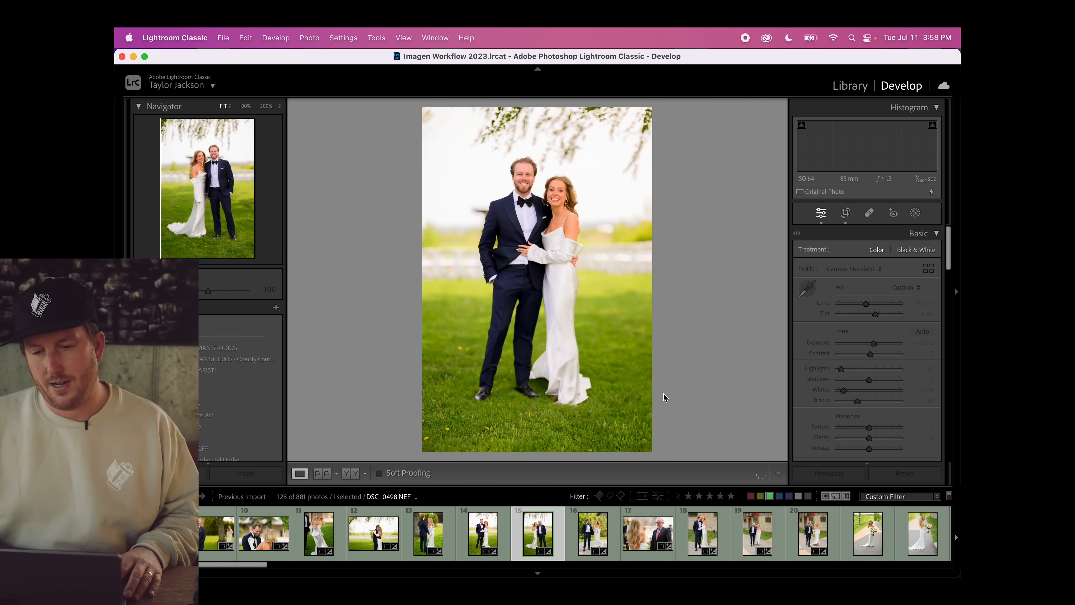
key(backslash)
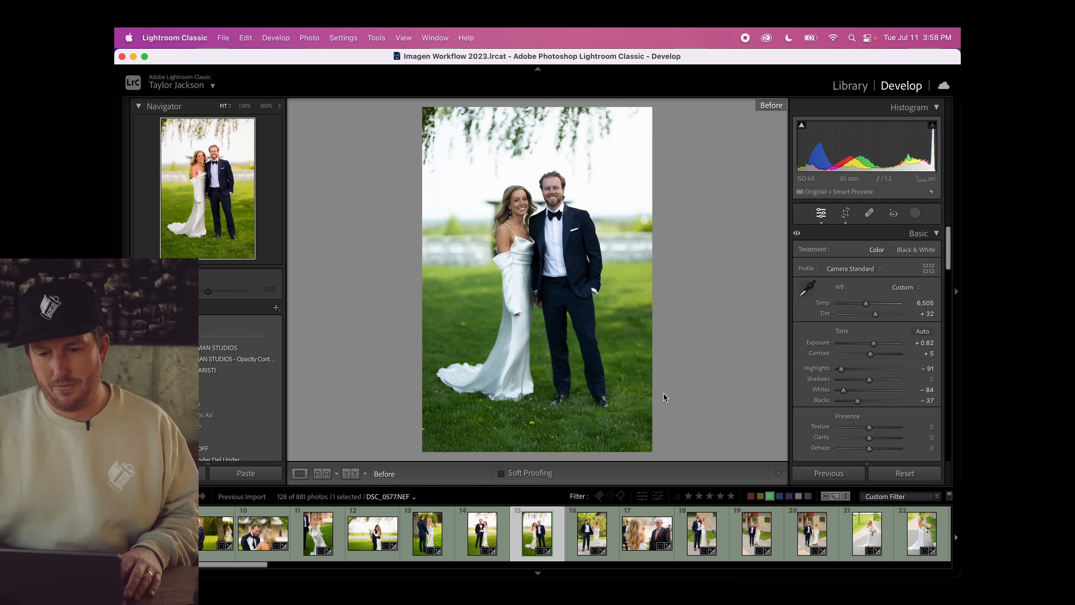
key(backslash)
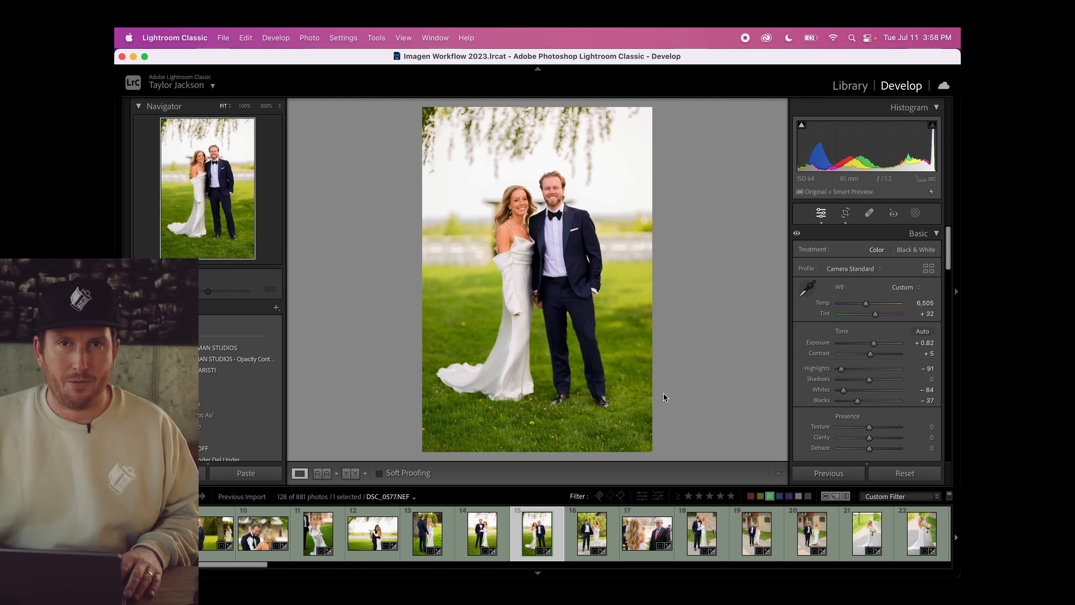
key(backslash)
key(backslash)
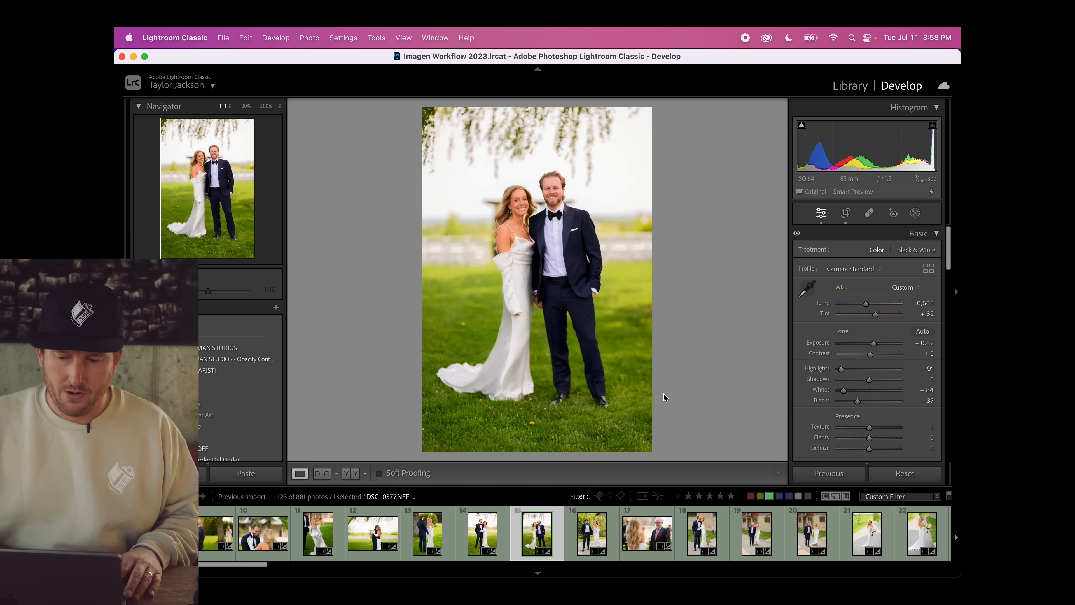
Step: Select the bride's portrait on the road, DSC_0887.NEF, and compare its before and after versions
click(849, 539)
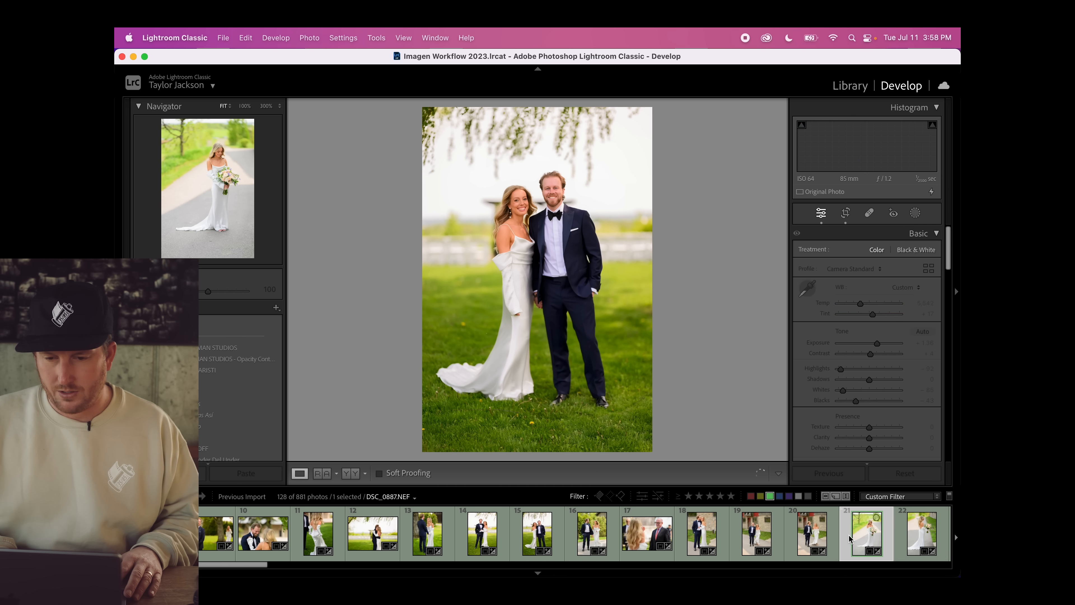
key(backslash)
key(backslash)
key(backslash)
key(backslash)
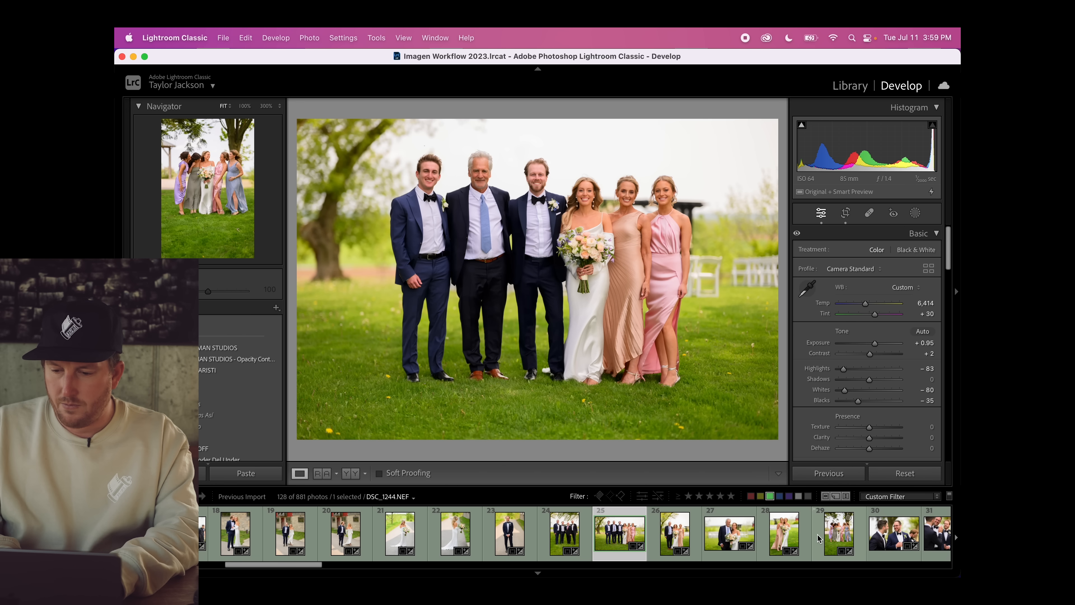
Step: Select the photo of the couple kissing between the trees, DSC_4102.NEF, and show its unedited version
scroll(817, 538, down, 15)
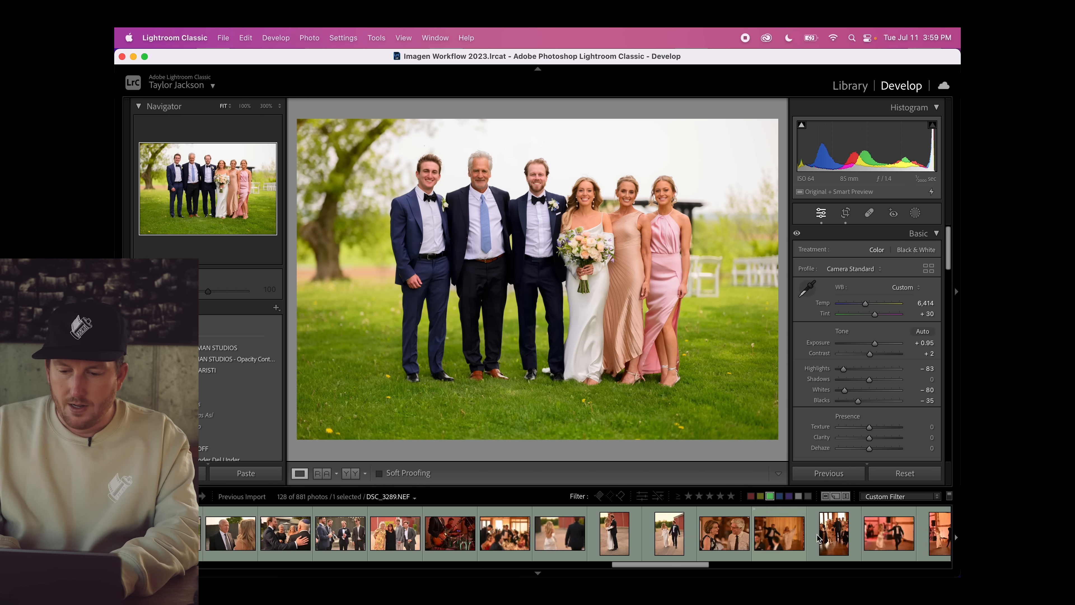
scroll(817, 537, down, 5)
scroll(818, 538, down, 6)
click(788, 533)
key(backslash)
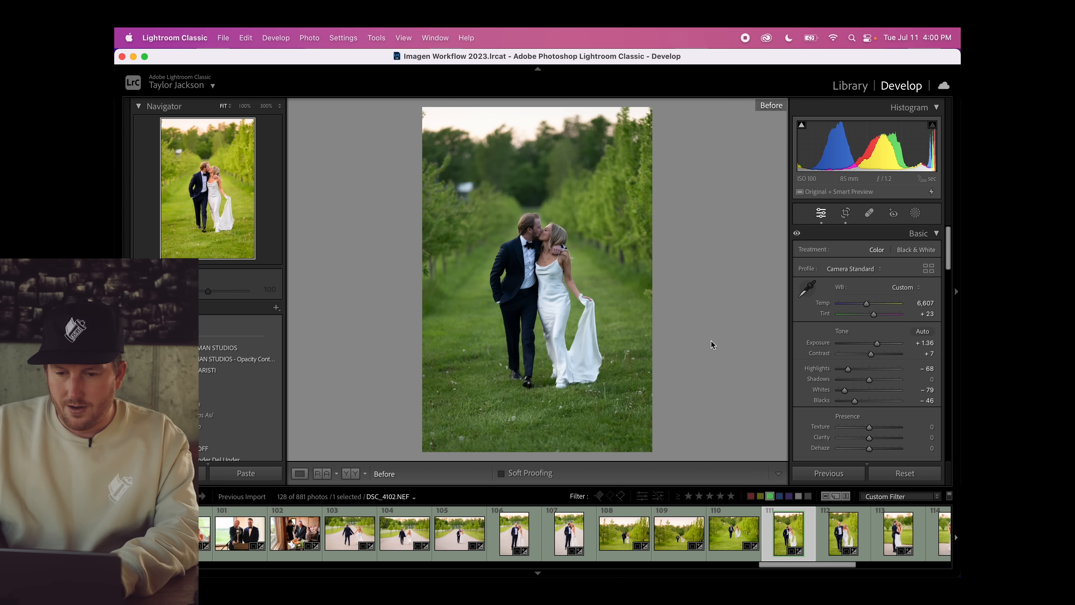
Step: Compare the AI edit of the couple kissing between the trees, DSC_4102.NEF, with its unedited version
key(backslash)
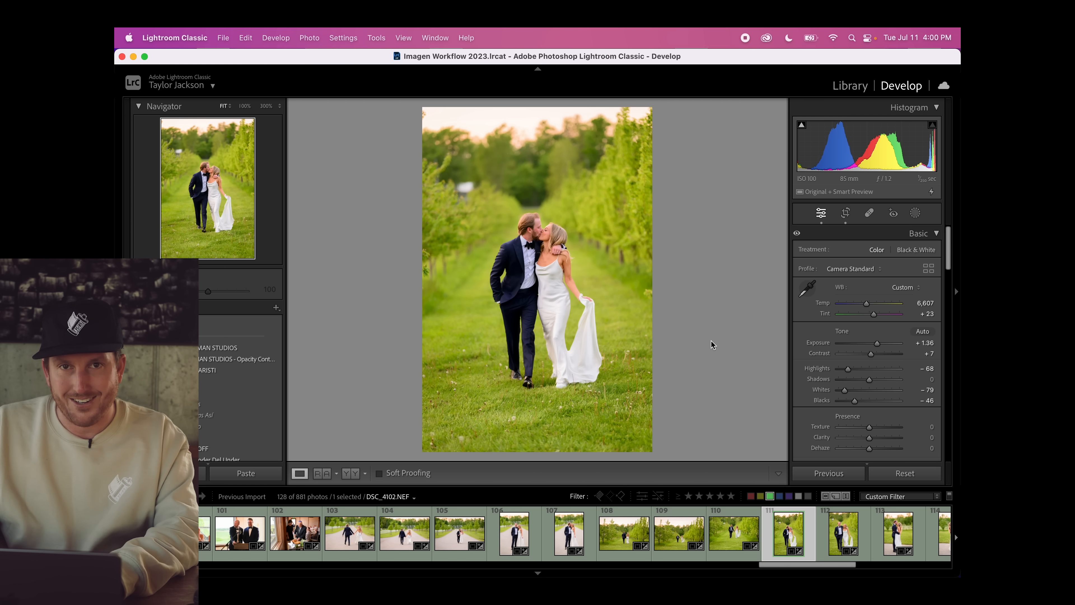
key(backslash)
key(backslash)
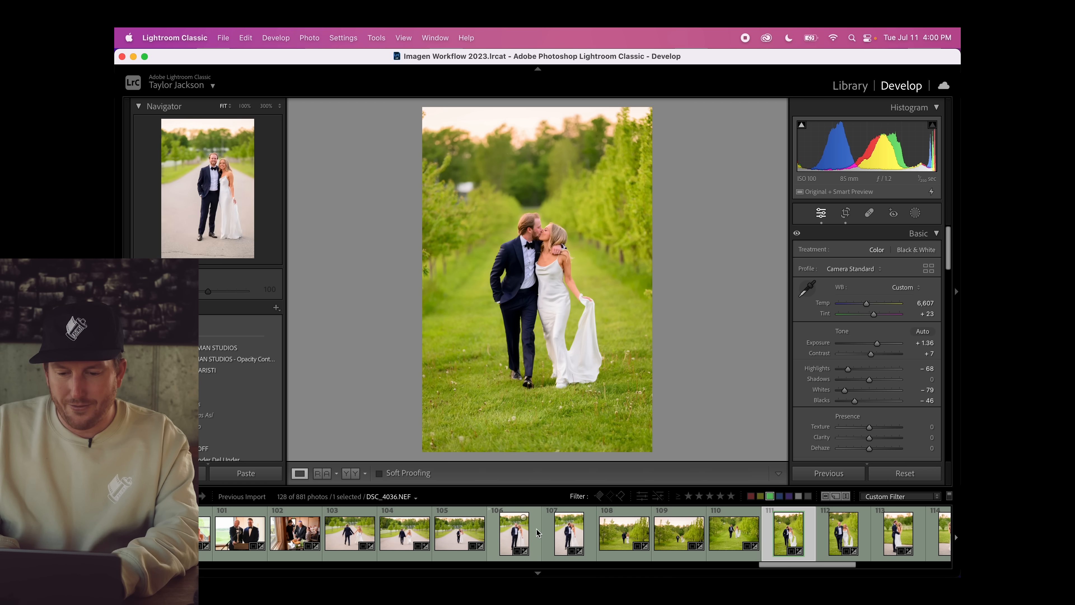
Step: Compare the before and after versions of the couple portrait on the road, DSC_4036.NEF, and the reception photo DSC_3415.NEF
click(522, 531)
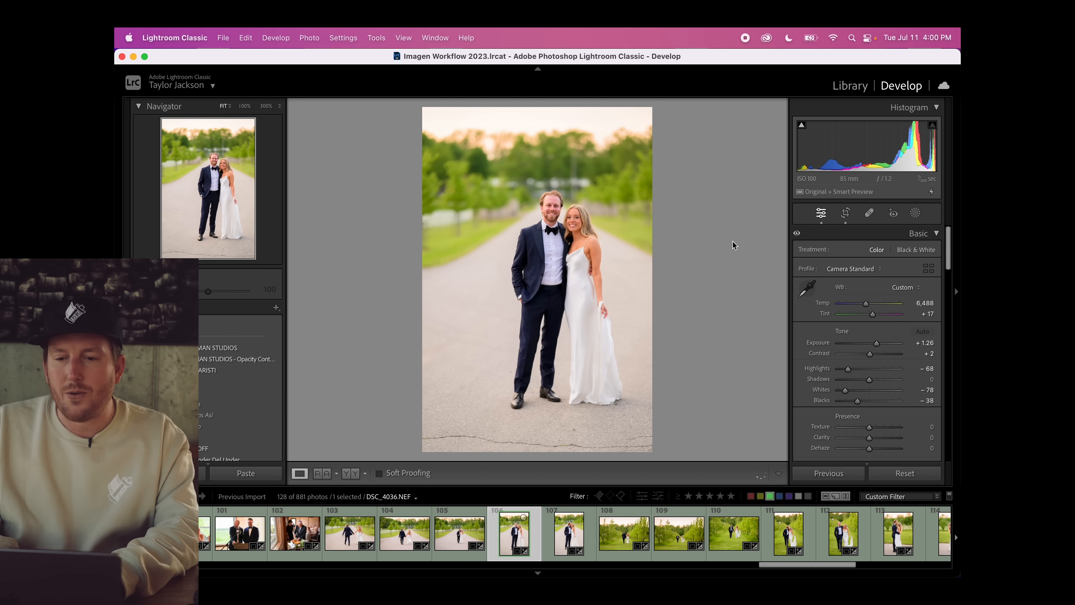
key(backslash)
key(backslash)
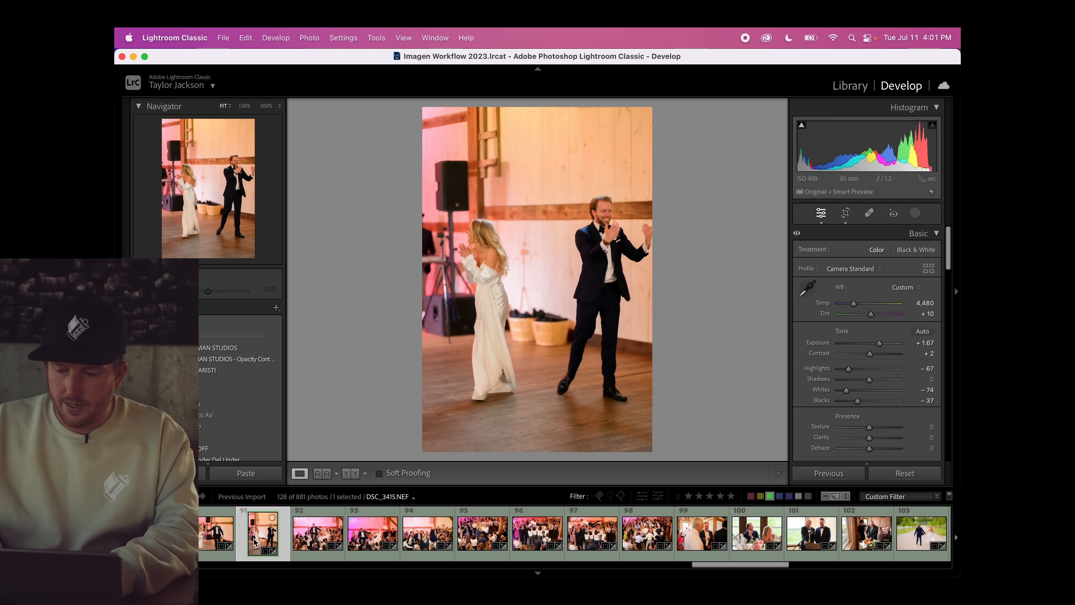
key(backslash)
key(backslash)
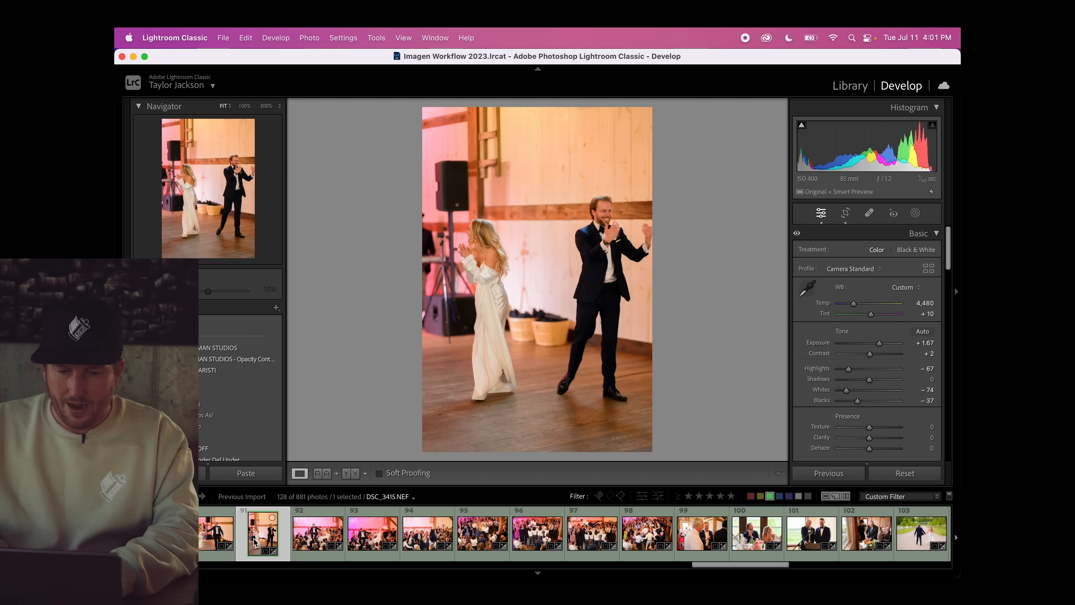
Step: Go back to the portrait of the bride and bridesmaid on the grass, DSC_1150.NEF, and compare its before and after versions
scroll(255, 542, up, 3)
scroll(255, 541, up, 5)
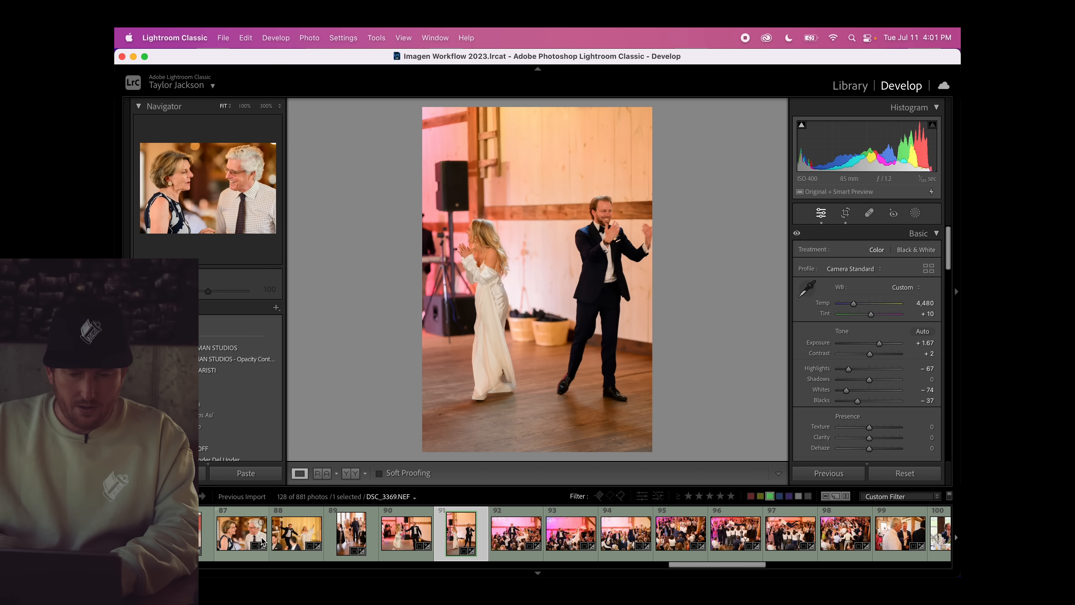
scroll(248, 542, up, 20)
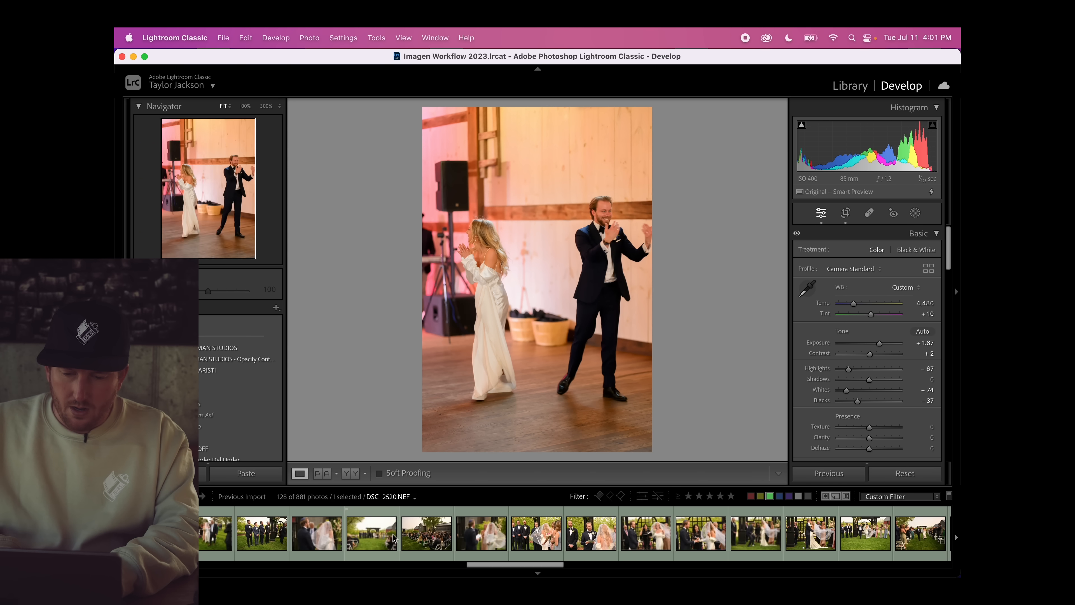
scroll(257, 531, up, 15)
scroll(257, 525, up, 7)
click(334, 533)
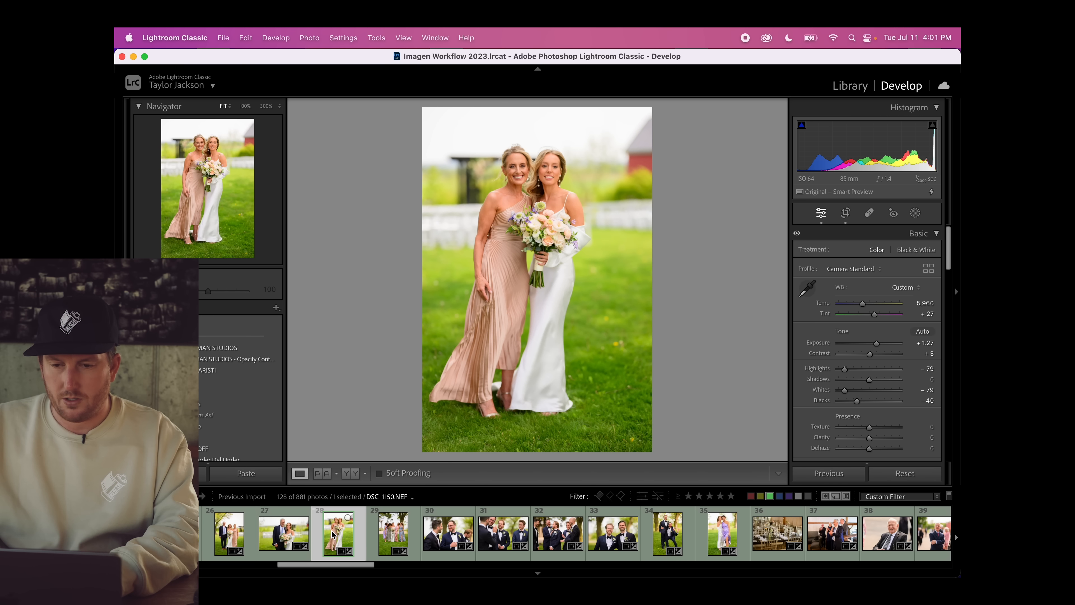
key(backslash)
key(backslash)
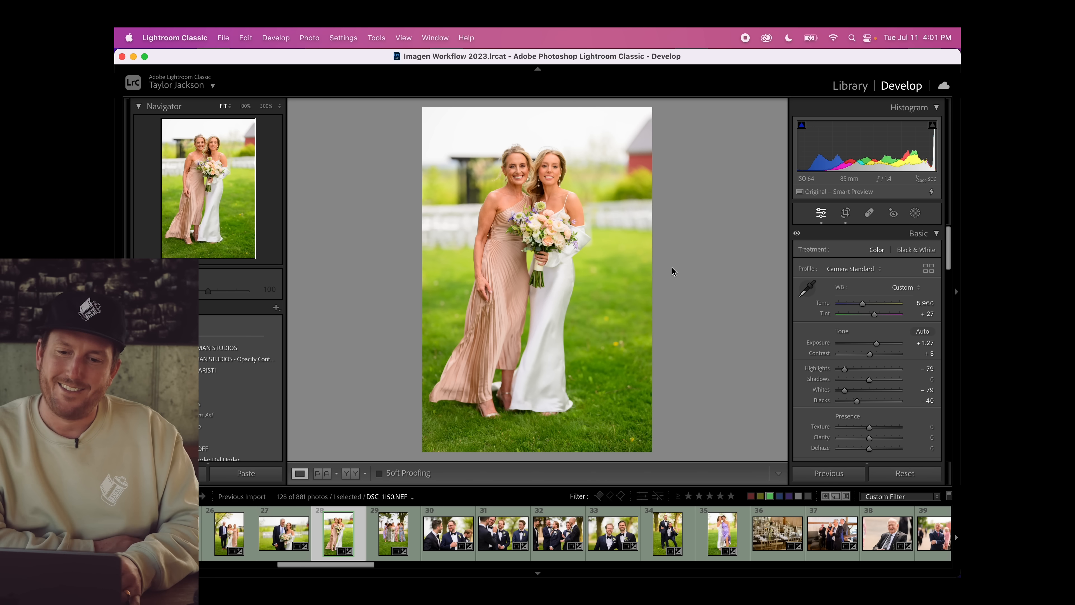
Step: Switch to the Imagen app's Home page
key(super+Tab)
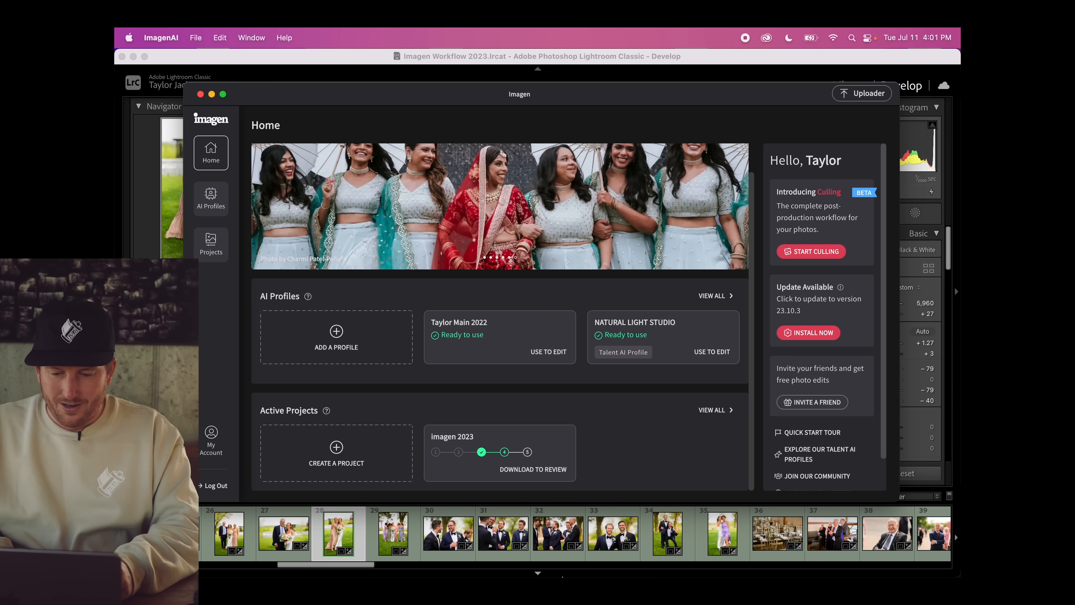
click(813, 333)
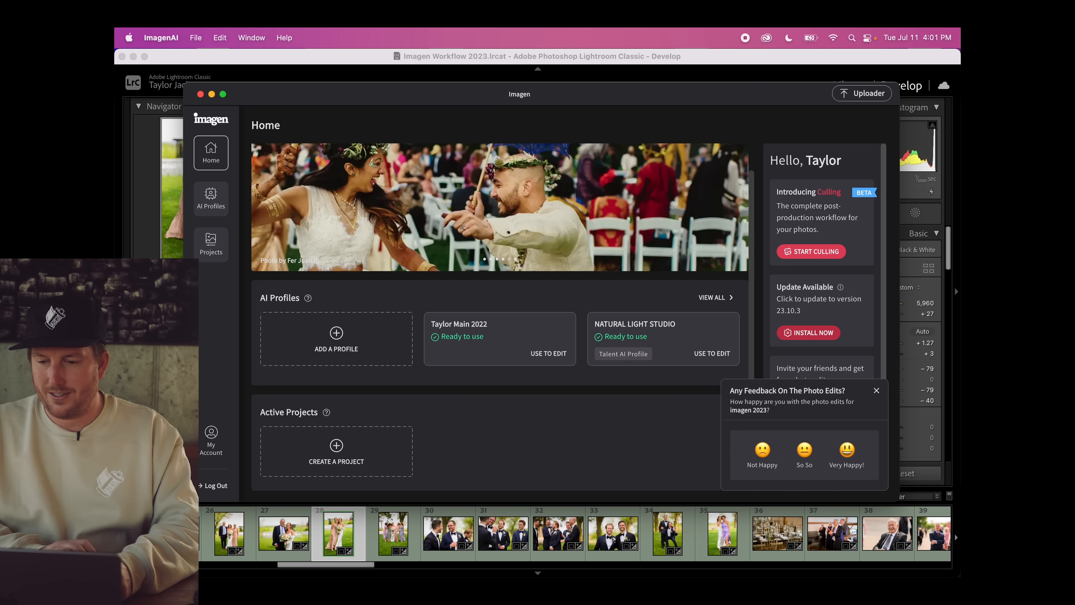